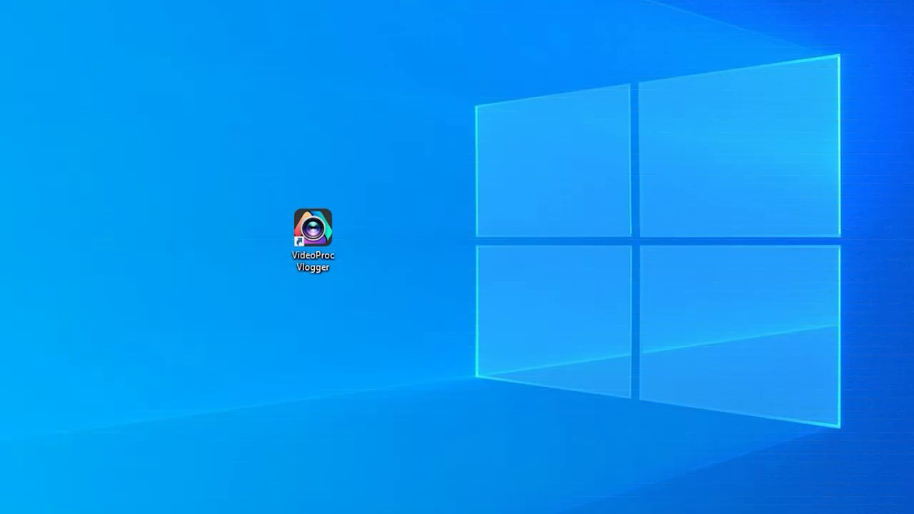
Step: Launch VideoProc Vlogger and create a new project named 'cut and transitions'
{"action": "double_click", "coordinate": [331, 230]}
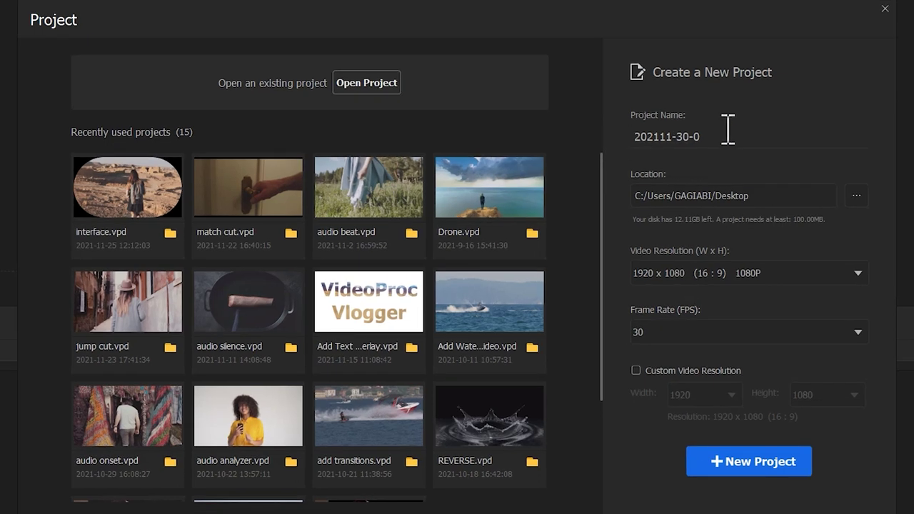
{"action": "triple_click", "coordinate": [731, 134]}
{"action": "type", "text": "cut and transitions"}
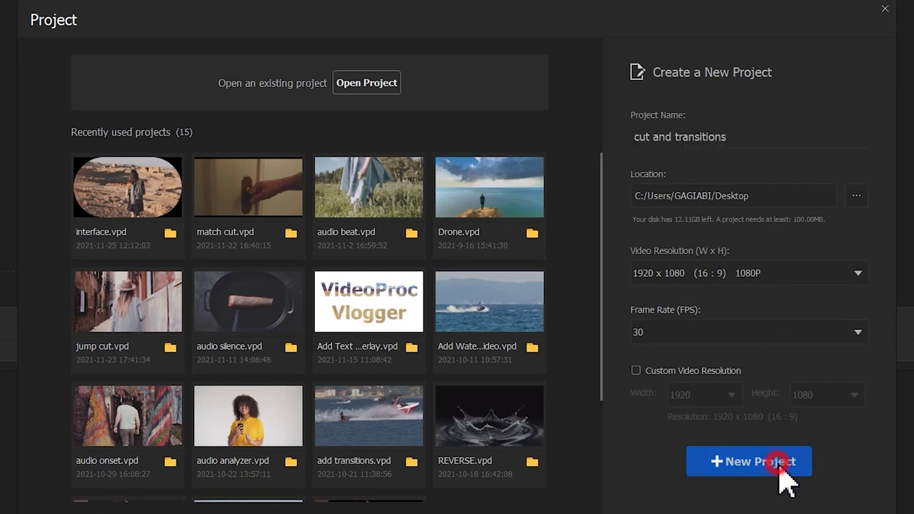
{"action": "left_click", "coordinate": [724, 464]}
Step: Import clips 1 and 2 into the media library
{"action": "left_click", "coordinate": [172, 193]}
{"action": "left_click_drag", "start_coordinate": [108, 150], "coordinate": [168, 89]}
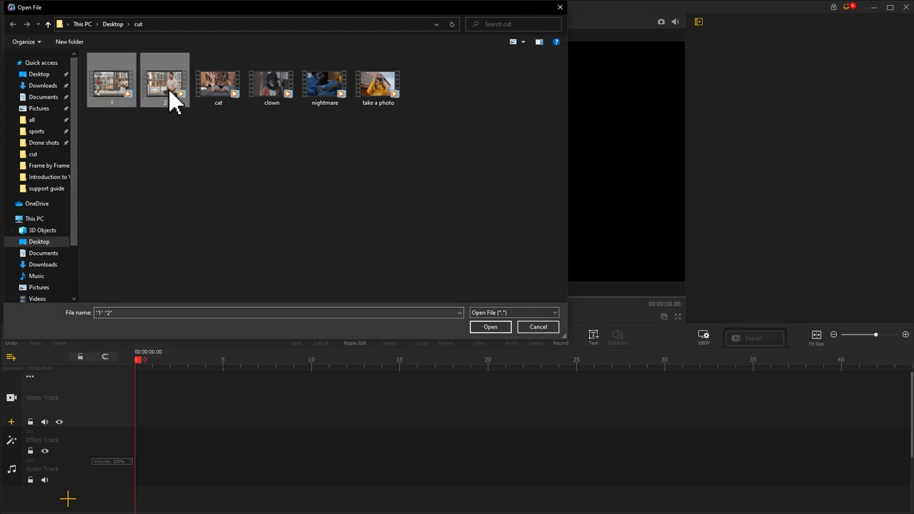
{"action": "left_click", "coordinate": [506, 329]}
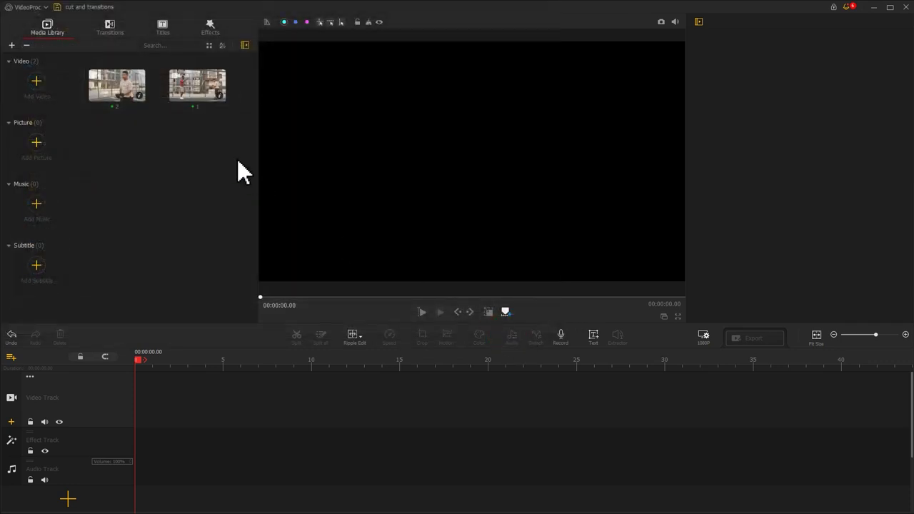
Step: Place clip 1 on the video track and remove its first 0.96 seconds
{"action": "left_click_drag", "start_coordinate": [200, 100], "coordinate": [152, 393]}
{"action": "left_click", "coordinate": [142, 359]}
{"action": "left_click_drag", "start_coordinate": [139, 358], "coordinate": [156, 359]}
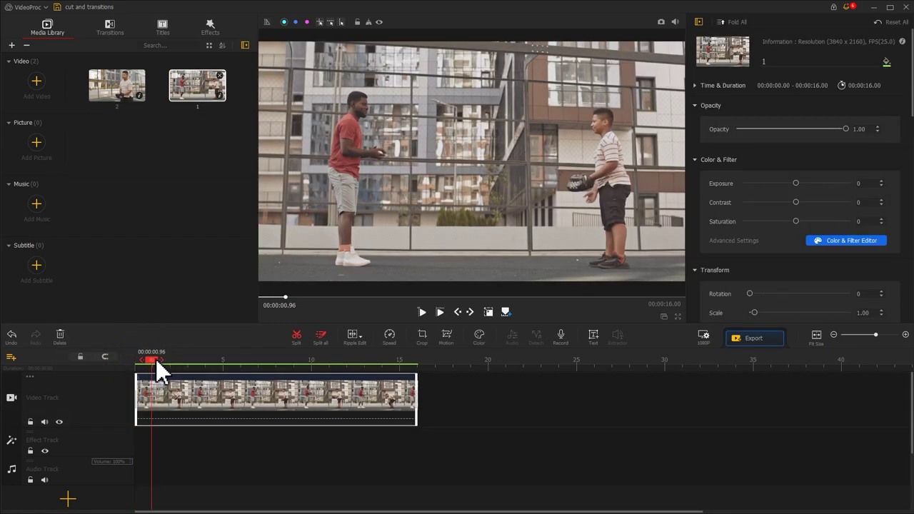
{"action": "left_click", "coordinate": [296, 336]}
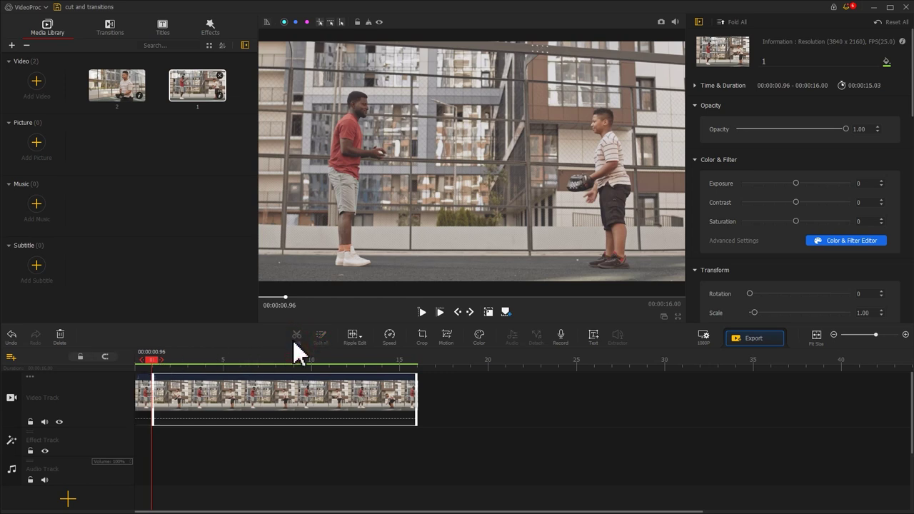
{"action": "left_click", "coordinate": [147, 390]}
{"action": "key", "text": "Delete"}
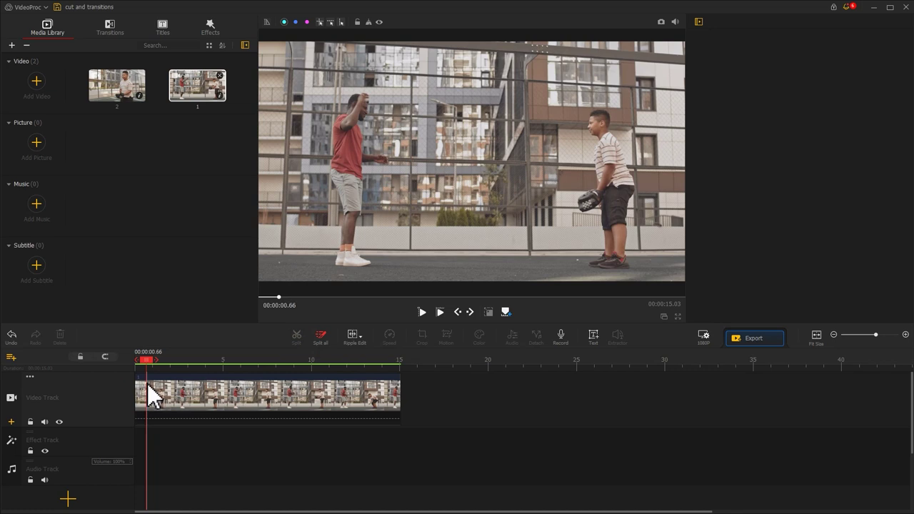
Step: Cut clip 1 off at 5.20 seconds and add clip 2 directly after it
{"action": "left_click_drag", "start_coordinate": [148, 360], "coordinate": [228, 365]}
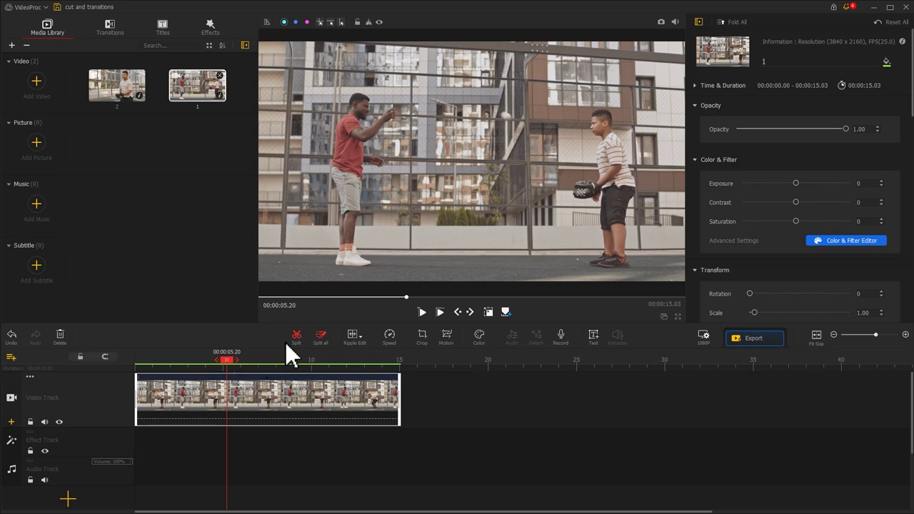
{"action": "left_click", "coordinate": [287, 341]}
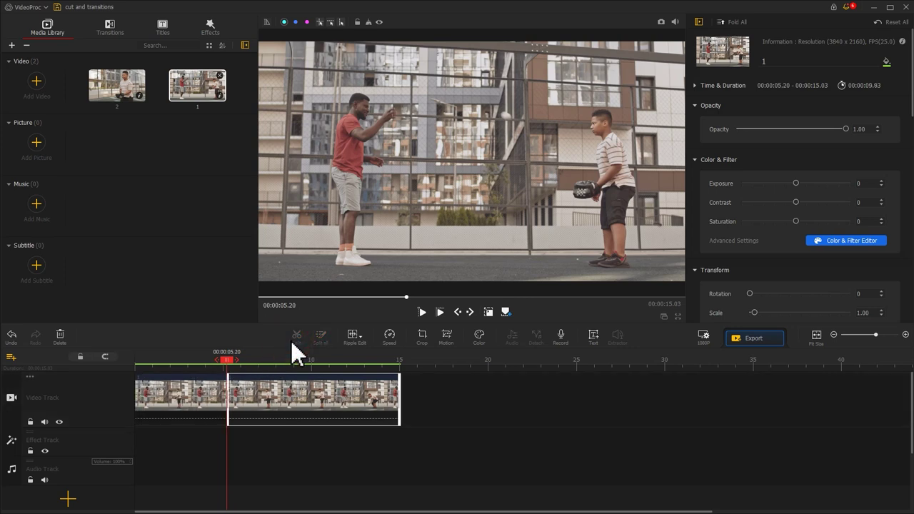
{"action": "left_click", "coordinate": [268, 392]}
{"action": "key", "text": "Delete"}
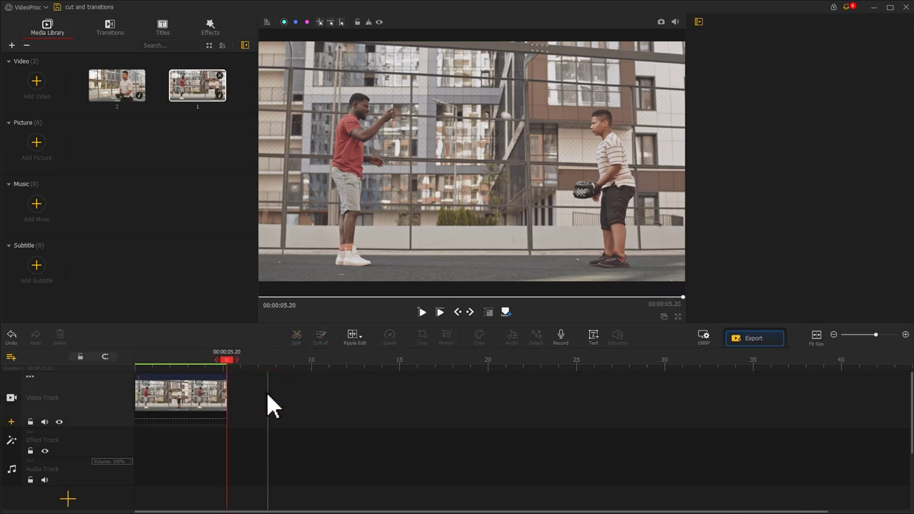
{"action": "left_click_drag", "start_coordinate": [125, 89], "coordinate": [306, 410]}
{"action": "left_click_drag", "start_coordinate": [235, 367], "coordinate": [330, 386]}
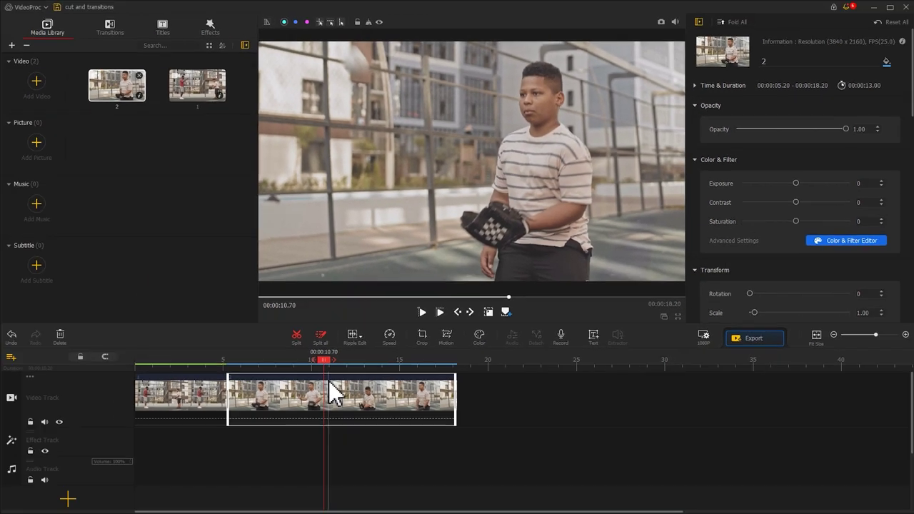
Step: Split clip 2 at 10.70, delete the middle piece, and play the sequence from the start
{"action": "left_click", "coordinate": [298, 336]}
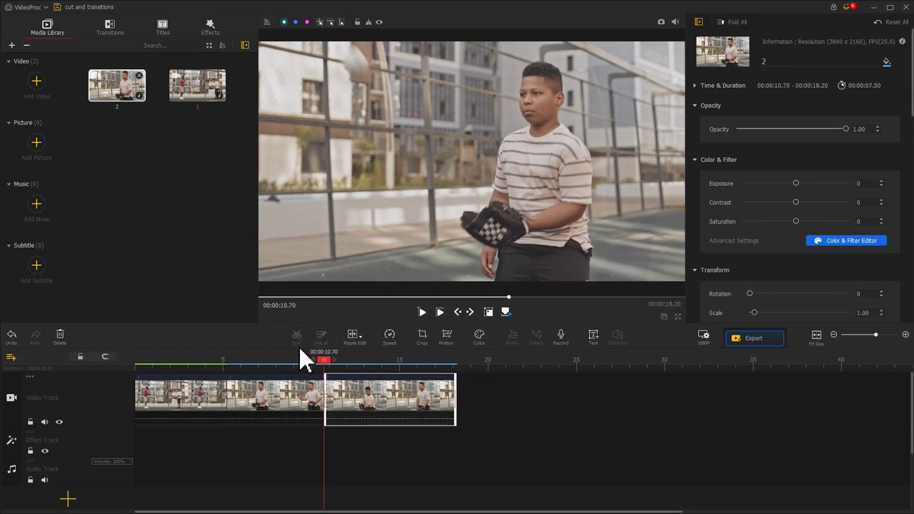
{"action": "left_click", "coordinate": [278, 403]}
{"action": "key", "text": "Delete"}
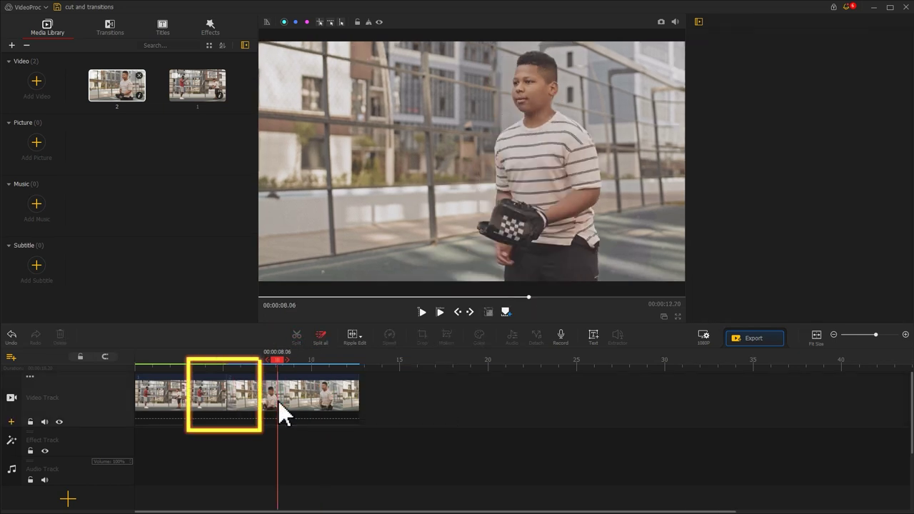
{"action": "left_click_drag", "start_coordinate": [284, 360], "coordinate": [128, 350]}
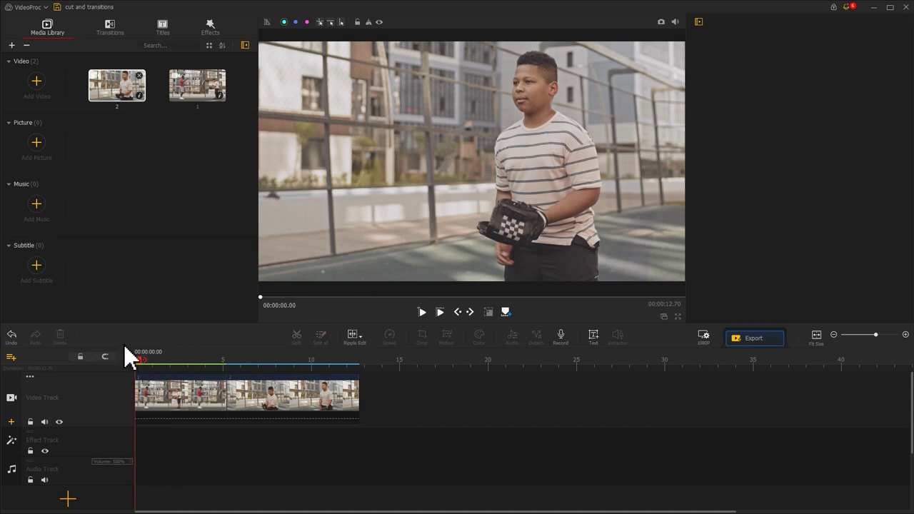
{"action": "left_click", "coordinate": [421, 313]}
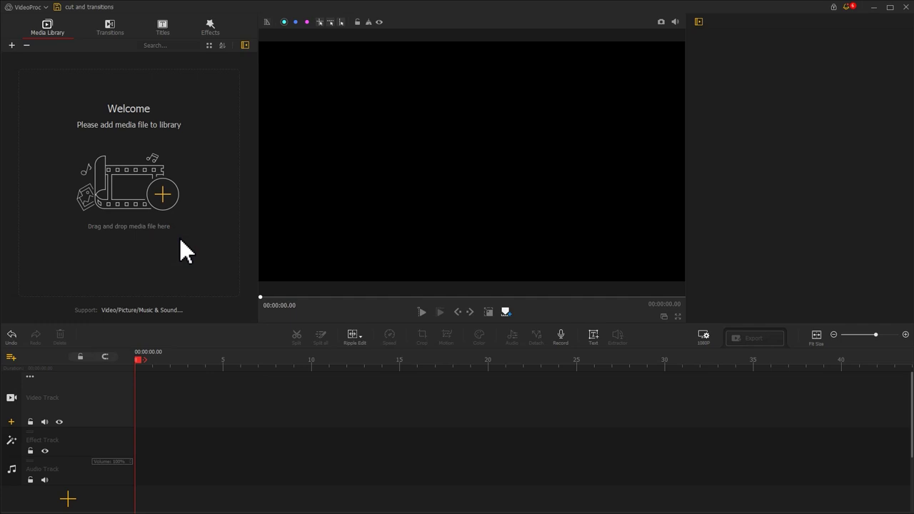
Step: Import the take a photo and cat clips together
{"action": "left_click", "coordinate": [168, 194]}
{"action": "left_click", "coordinate": [361, 89], "text": "ctrl"}
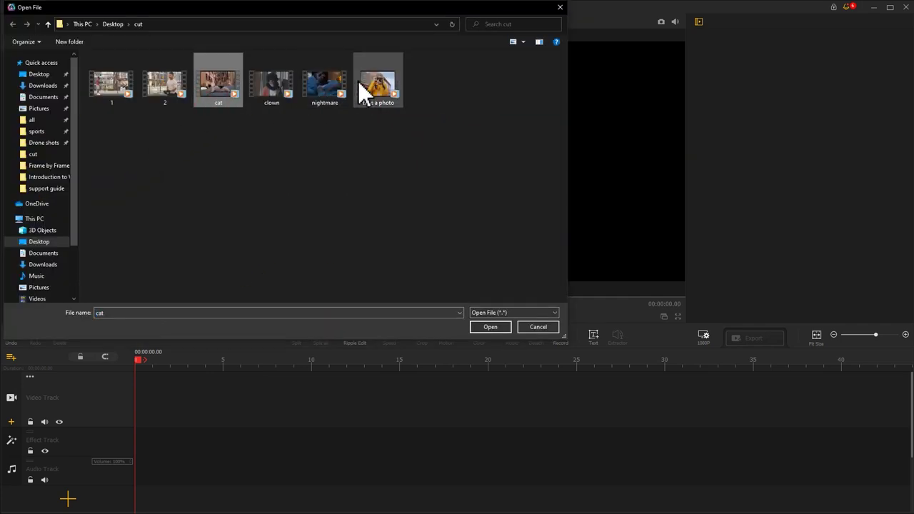
{"action": "left_click", "coordinate": [491, 328]}
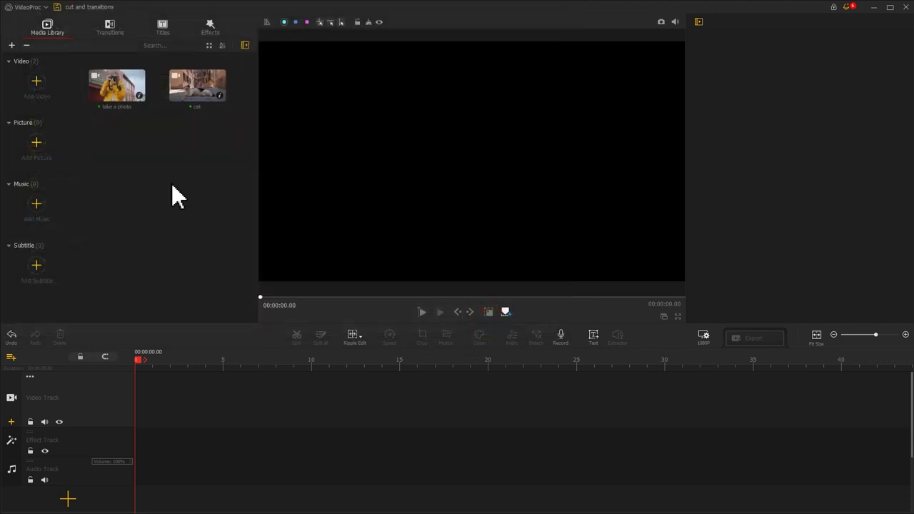
Step: Preview take a photo, place it on the video track, and set the playhead near 3 seconds
{"action": "double_click", "coordinate": [122, 102]}
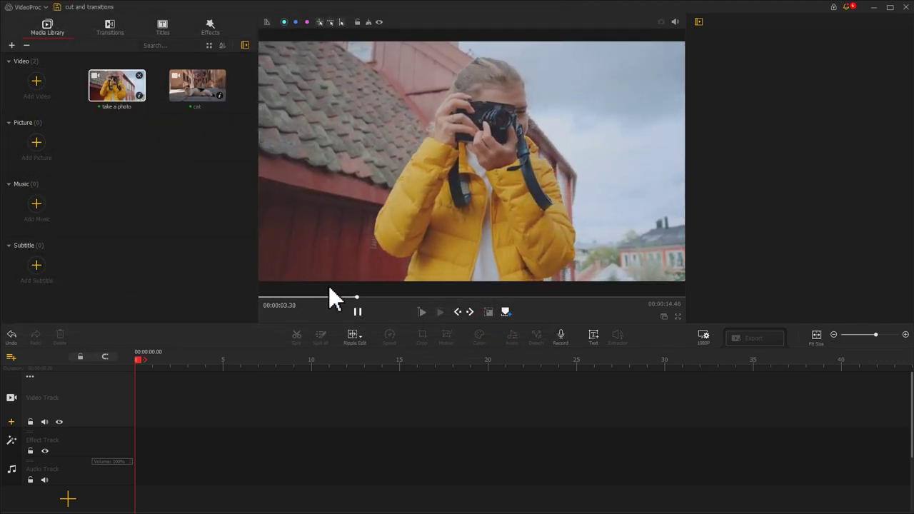
{"action": "left_click", "coordinate": [359, 312]}
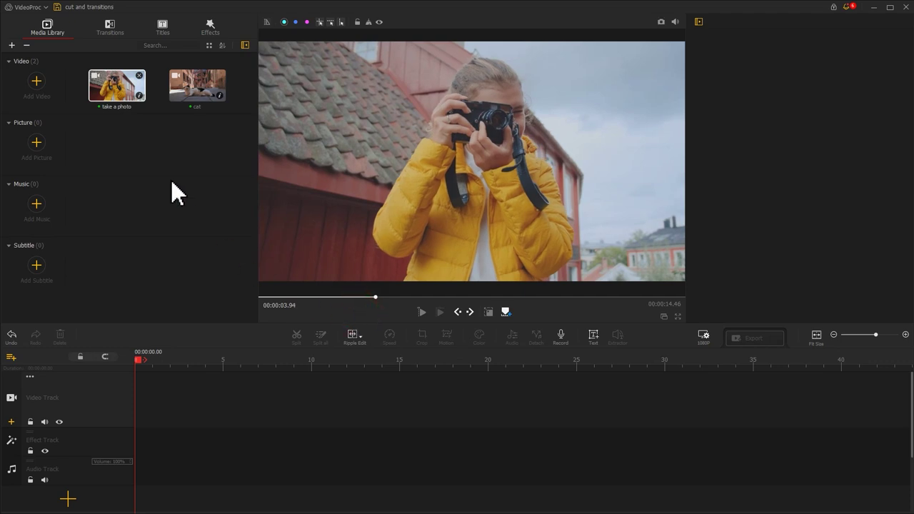
{"action": "left_click_drag", "start_coordinate": [120, 100], "coordinate": [154, 406]}
{"action": "left_click_drag", "start_coordinate": [138, 363], "coordinate": [190, 372]}
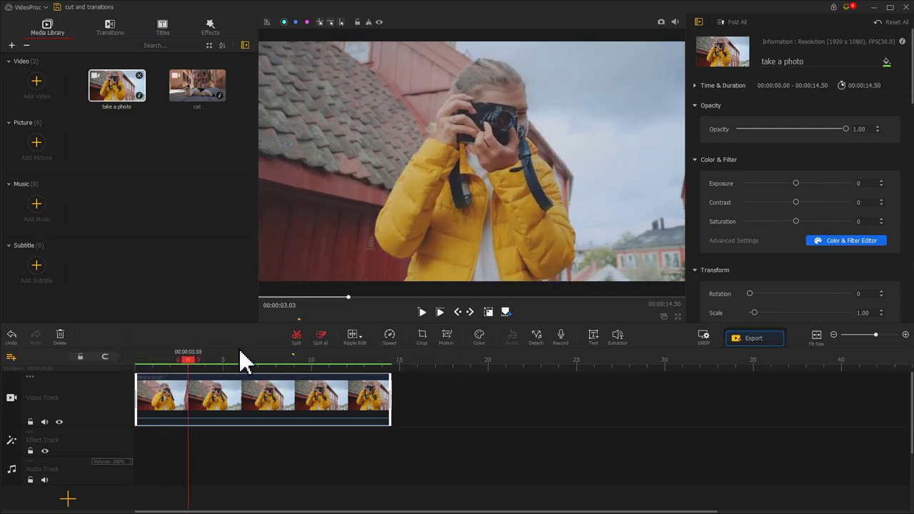
Step: Split take a photo at 3.03 and insert the cat clip, trimmed at 5.20 seconds
{"action": "left_click", "coordinate": [297, 346]}
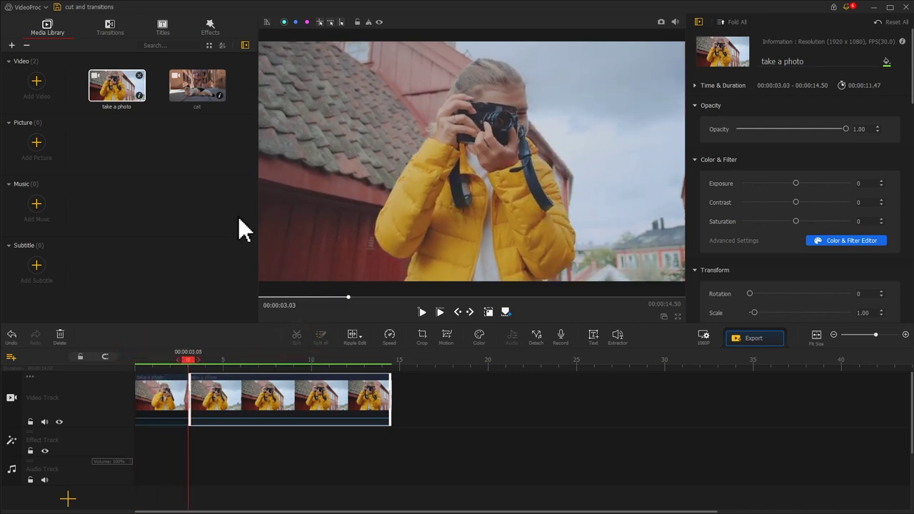
{"action": "left_click_drag", "start_coordinate": [197, 93], "coordinate": [228, 362]}
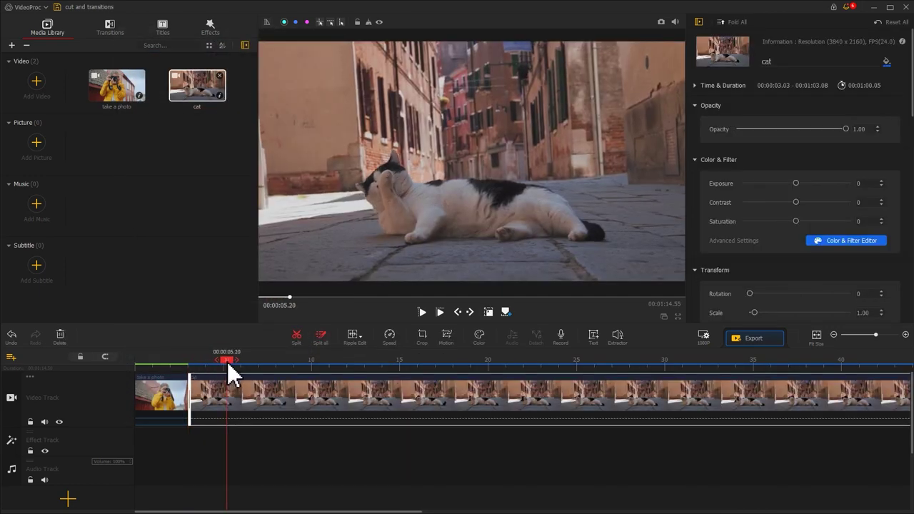
{"action": "left_click", "coordinate": [296, 336]}
{"action": "left_click", "coordinate": [259, 389]}
{"action": "key", "text": "Delete"}
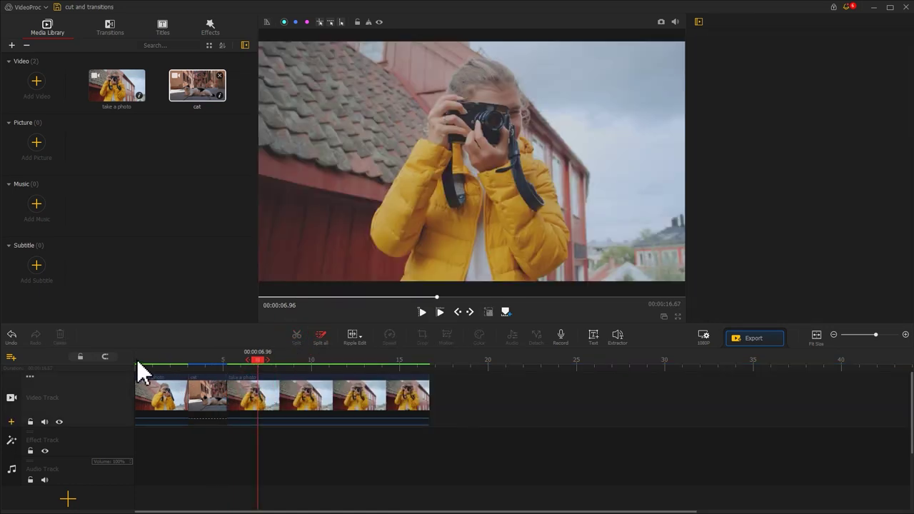
Step: Play the edited sequence back from the start
{"action": "left_click", "coordinate": [137, 360]}
{"action": "left_click", "coordinate": [420, 312]}
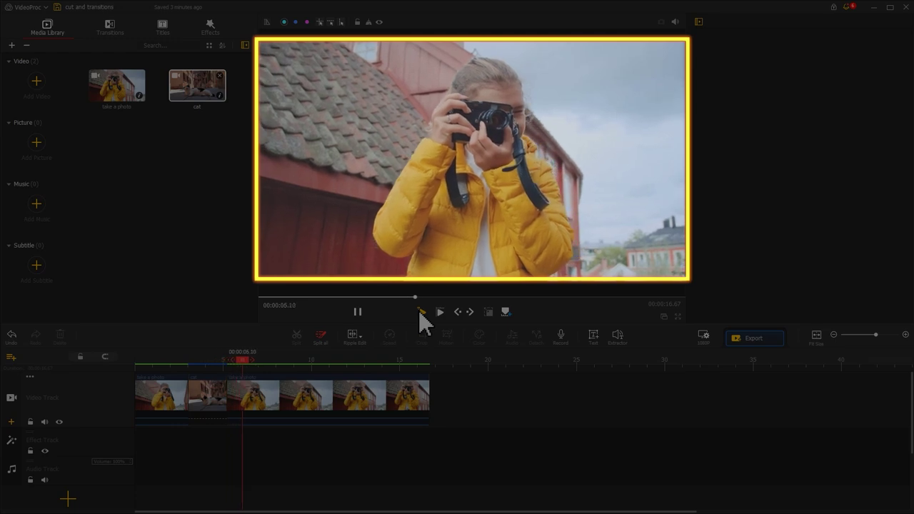
{"action": "left_click", "coordinate": [359, 312]}
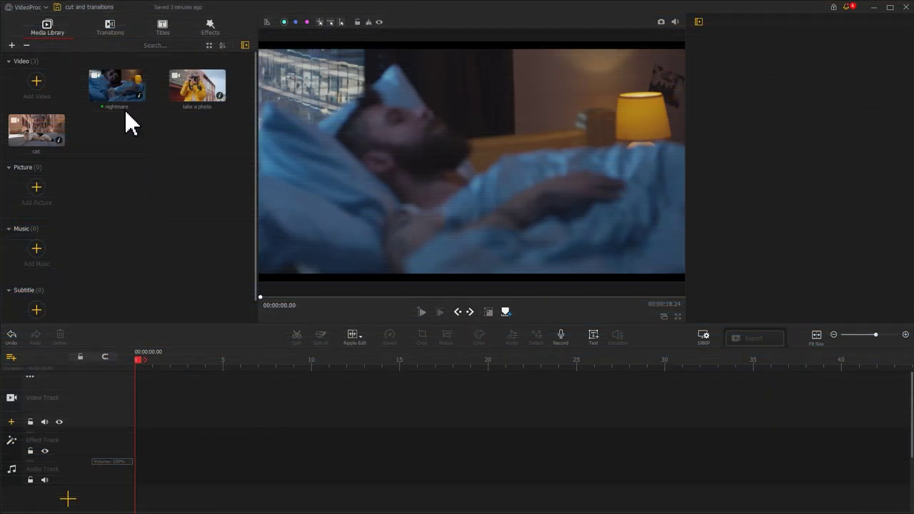
Step: Place nightmare on the video track, split it at 4.30, and import the clown clip
{"action": "left_click_drag", "start_coordinate": [115, 86], "coordinate": [218, 378]}
{"action": "left_click", "coordinate": [295, 335]}
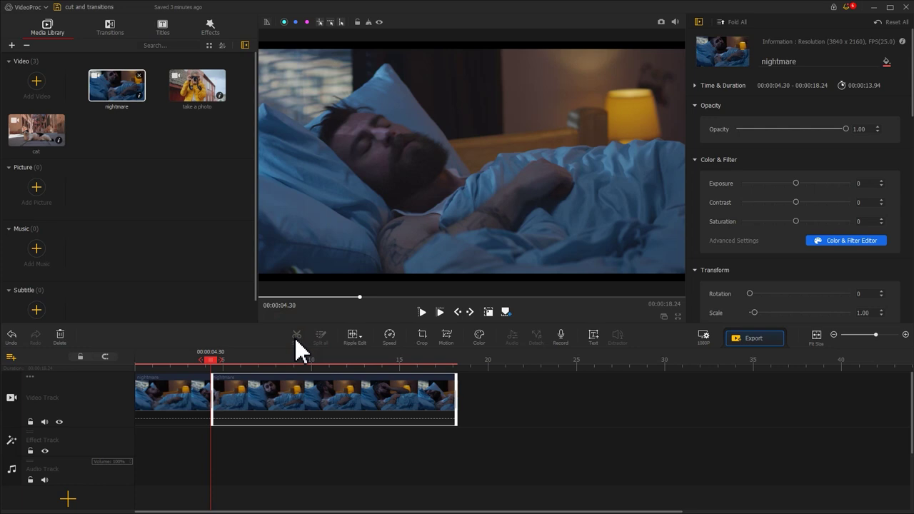
{"action": "left_click", "coordinate": [36, 81]}
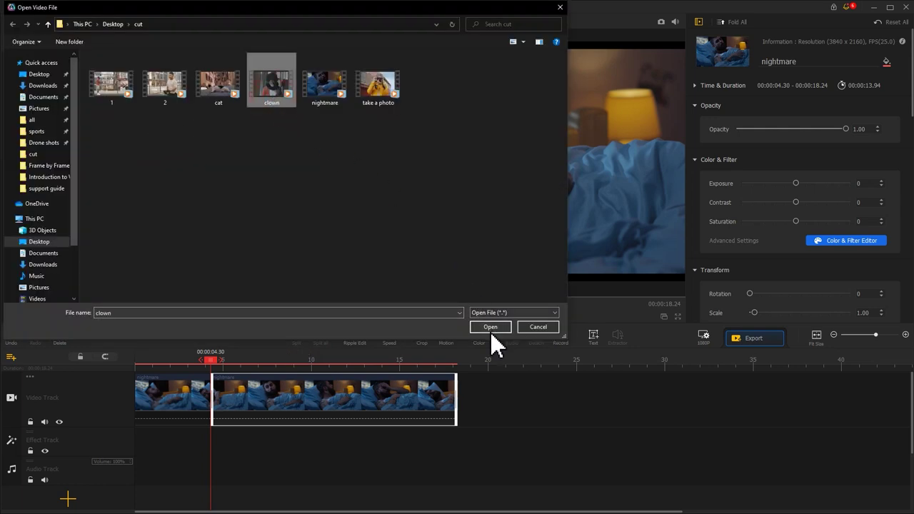
{"action": "left_click", "coordinate": [490, 330]}
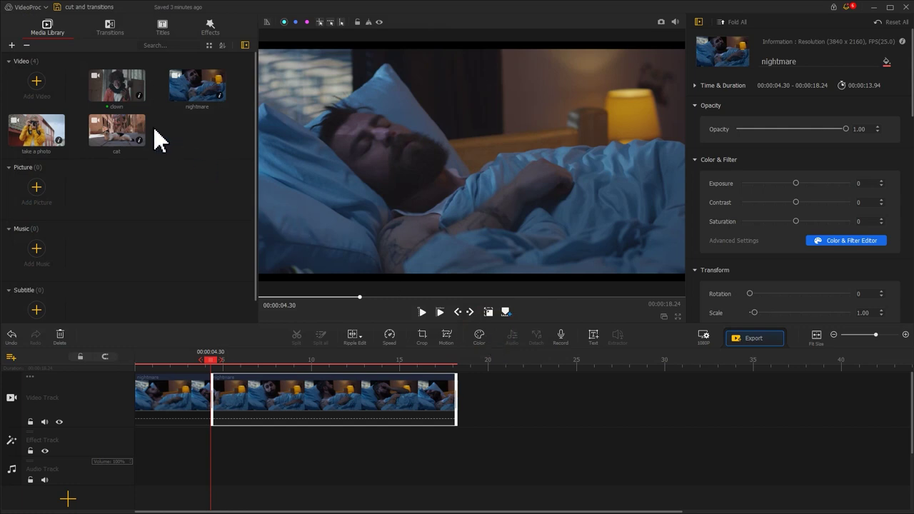
Step: Insert the clown clip at the split and cut it at 6.90 seconds
{"action": "left_click_drag", "start_coordinate": [116, 96], "coordinate": [216, 393]}
{"action": "left_click_drag", "start_coordinate": [212, 359], "coordinate": [258, 363]}
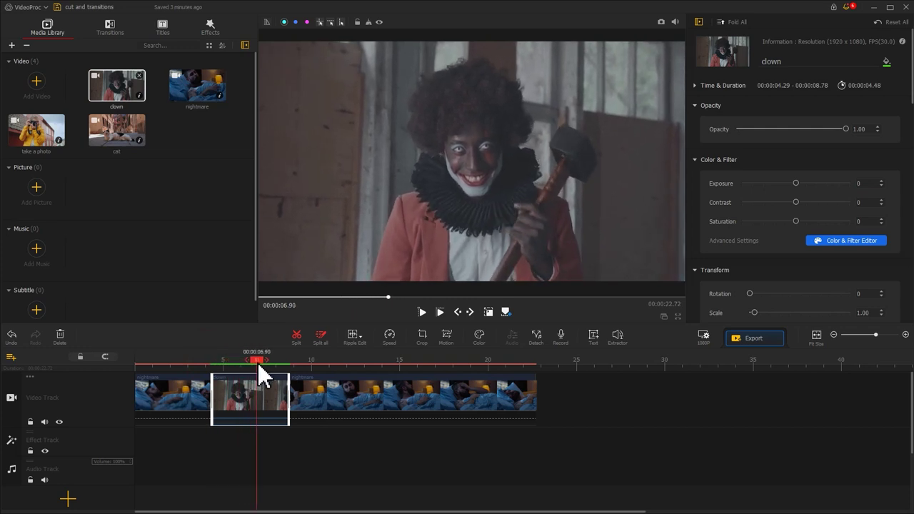
{"action": "left_click", "coordinate": [299, 340]}
{"action": "left_click", "coordinate": [234, 387]}
Step: Delete the leading clown piece and add a 0.79-second Fade to White before the clown clip
{"action": "key", "text": "Delete"}
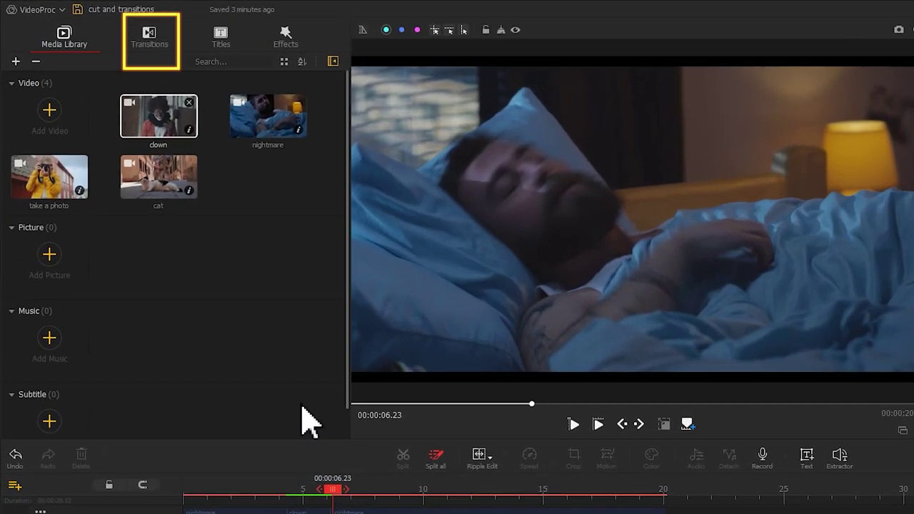
{"action": "left_click", "coordinate": [150, 44]}
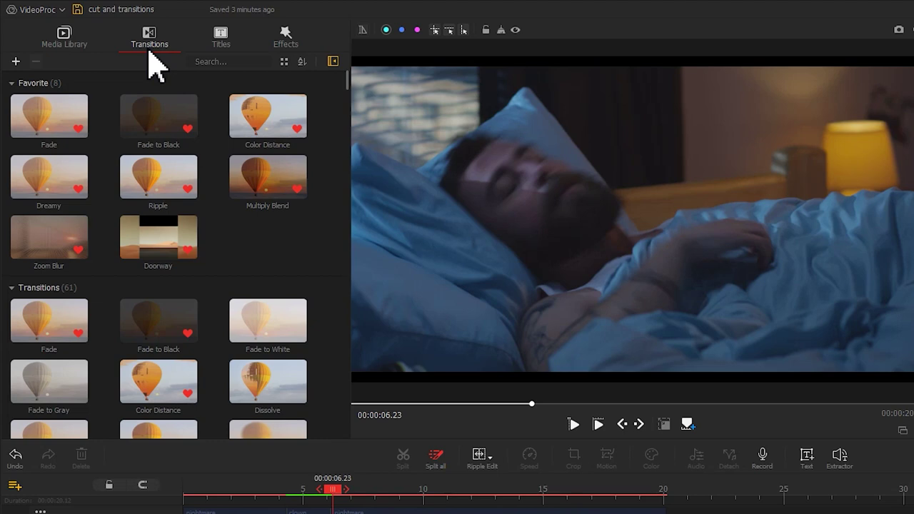
{"action": "left_click_drag", "start_coordinate": [268, 320], "coordinate": [303, 506]}
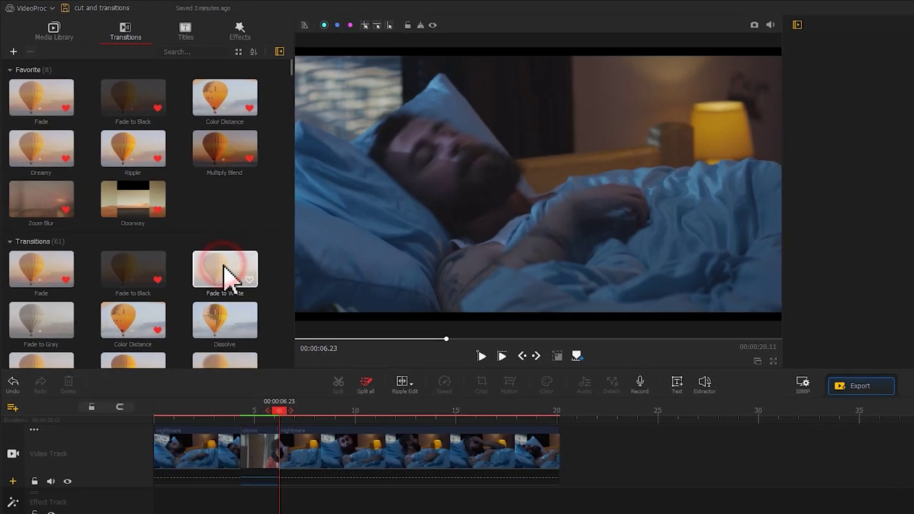
{"action": "left_click_drag", "start_coordinate": [226, 371], "coordinate": [206, 397]}
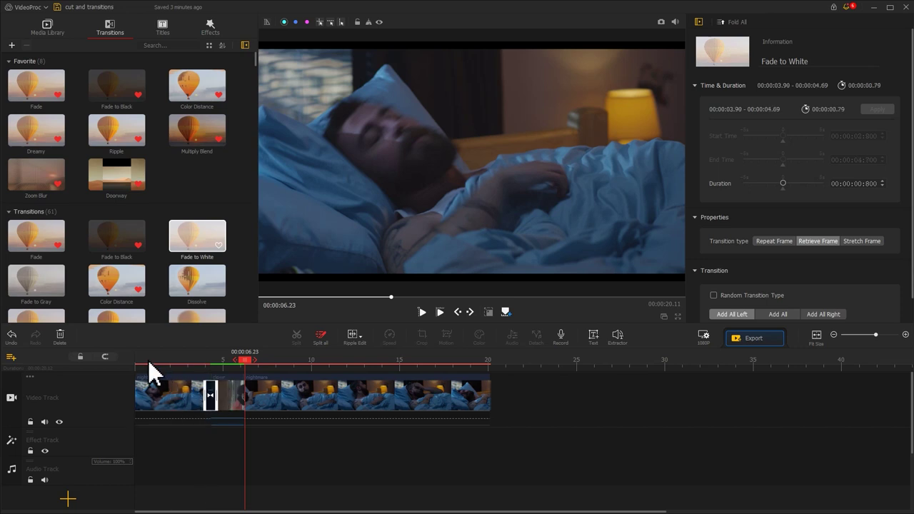